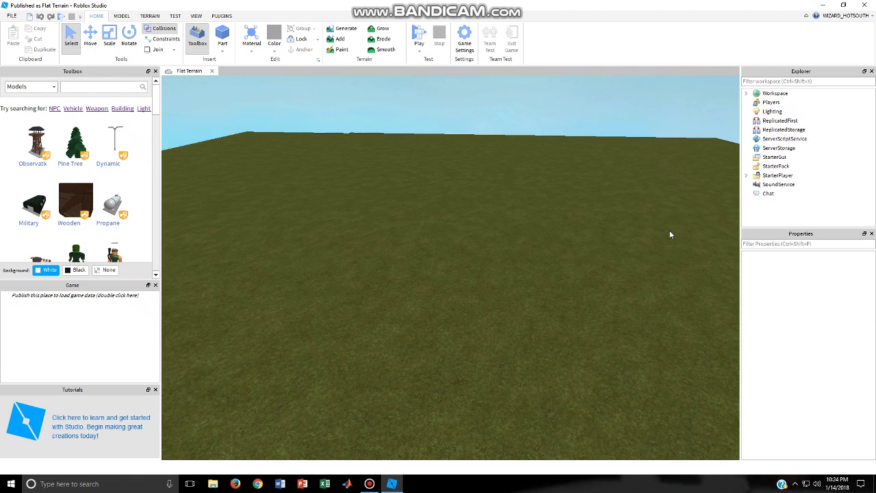
# - Insert a block part on the terrain and scale it up into a large, thin upright wall
pyautogui.moveTo(670, 235); pyautogui.dragTo(663, 245, button='right')
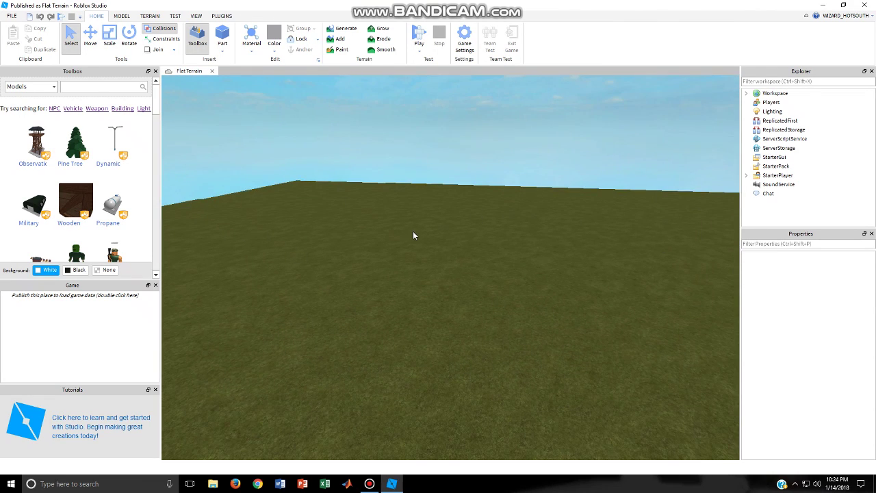
pyautogui.click(222, 37)
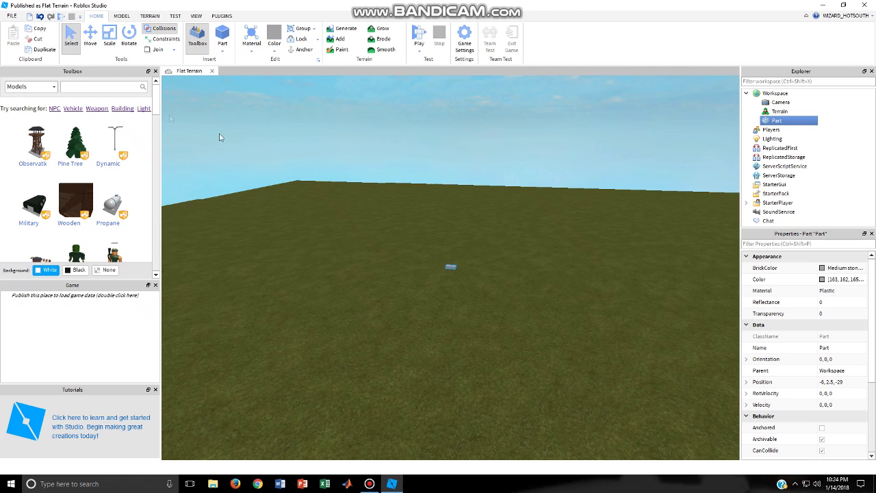
pyautogui.click(109, 35)
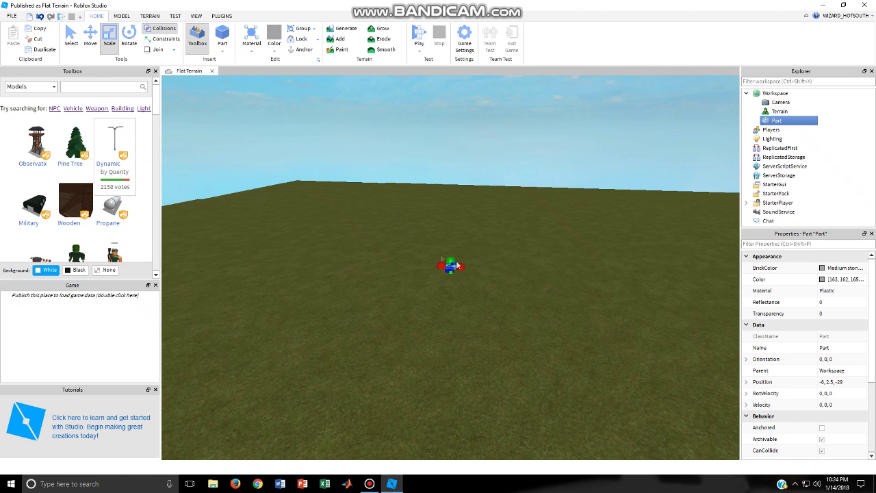
pyautogui.moveTo(457, 265); pyautogui.dragTo(358, 234)
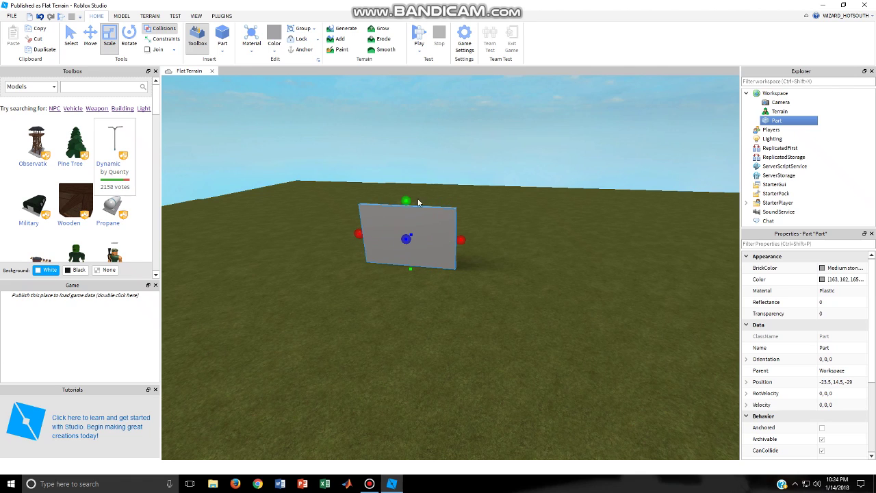
pyautogui.moveTo(408, 199); pyautogui.dragTo(406, 181)
pyautogui.moveTo(356, 233); pyautogui.dragTo(322, 229)
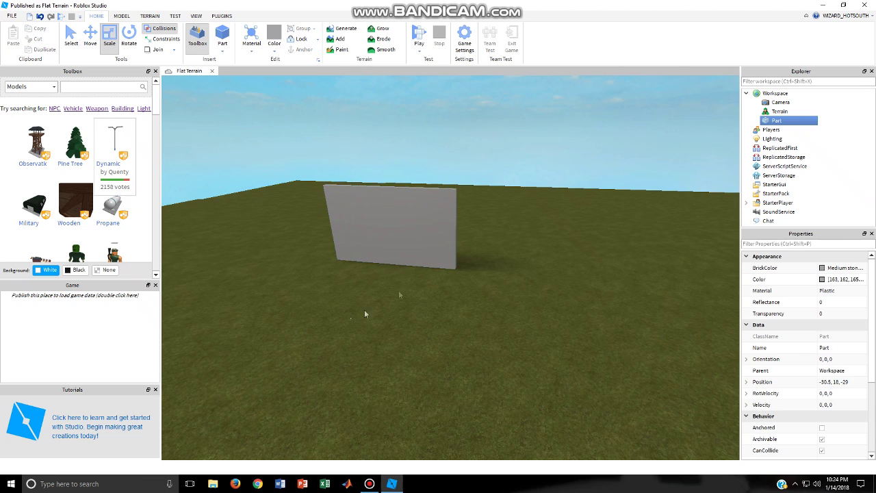
pyautogui.click(365, 310)
# - Add a SurfaceGui object to the wall part and a TextLabel inside that SurfaceGui
pyautogui.moveTo(433, 304); pyautogui.dragTo(427, 303, button='right')
pyautogui.scroll(3, 427, 303)
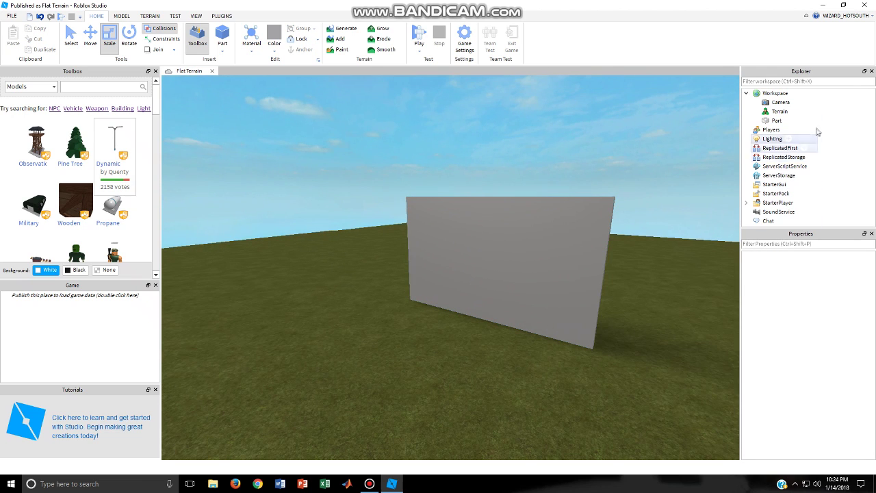
pyautogui.click(555, 248)
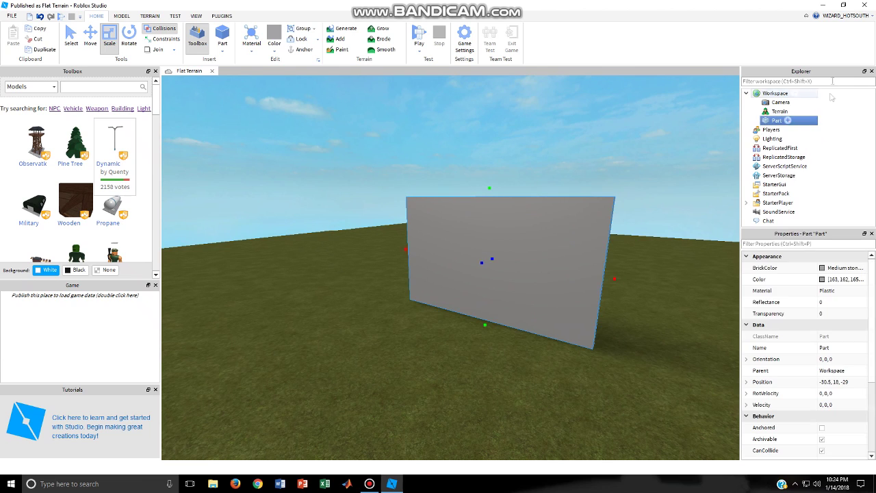
pyautogui.rightClick(774, 121)
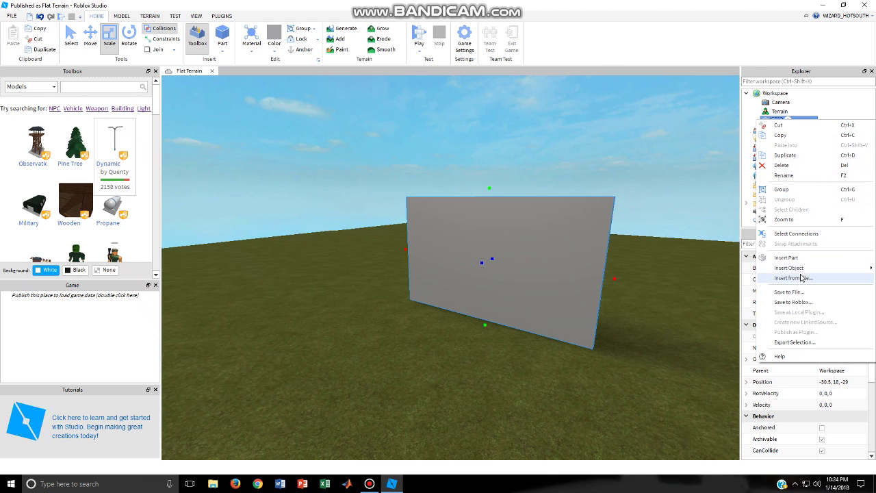
pyautogui.moveTo(800, 270)
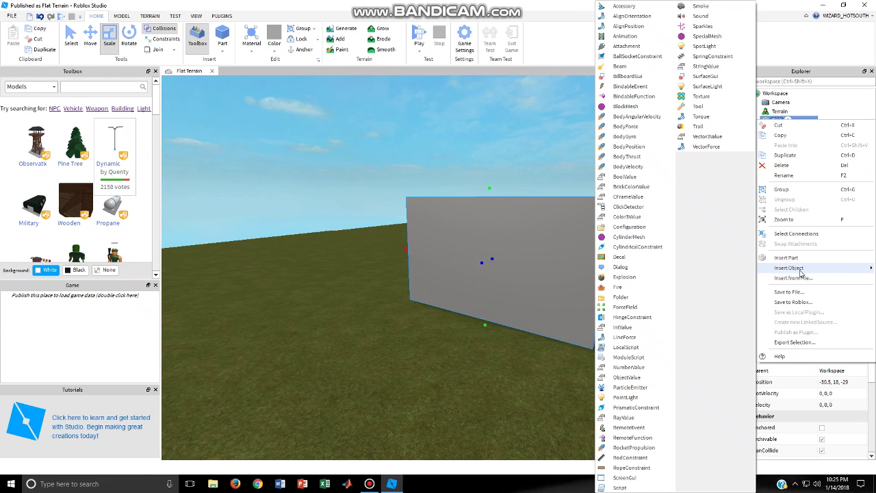
pyautogui.click(706, 76)
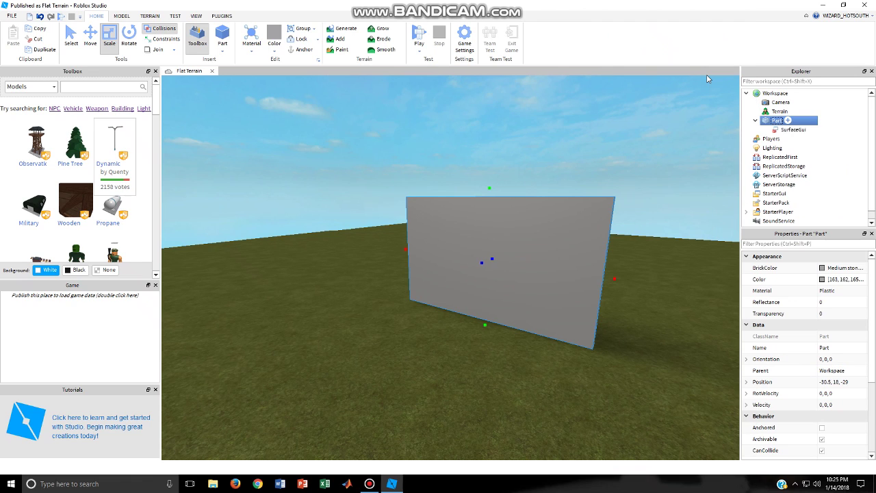
pyautogui.rightClick(775, 131)
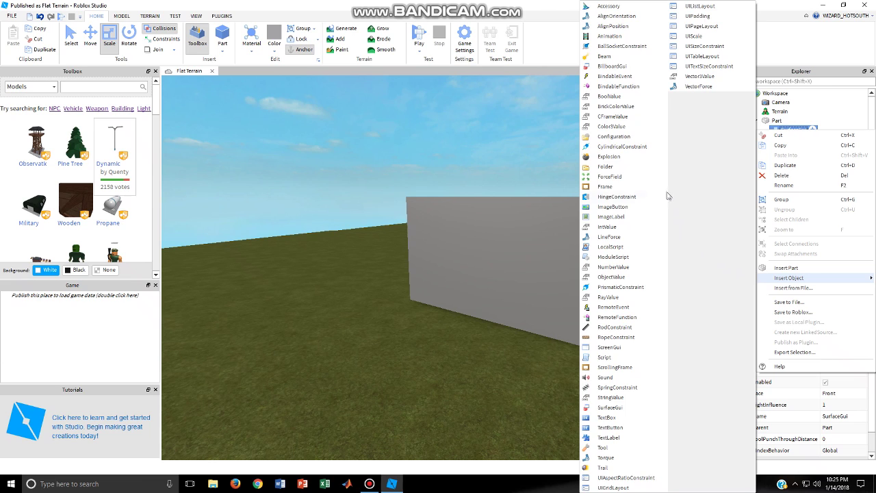
pyautogui.click(603, 438)
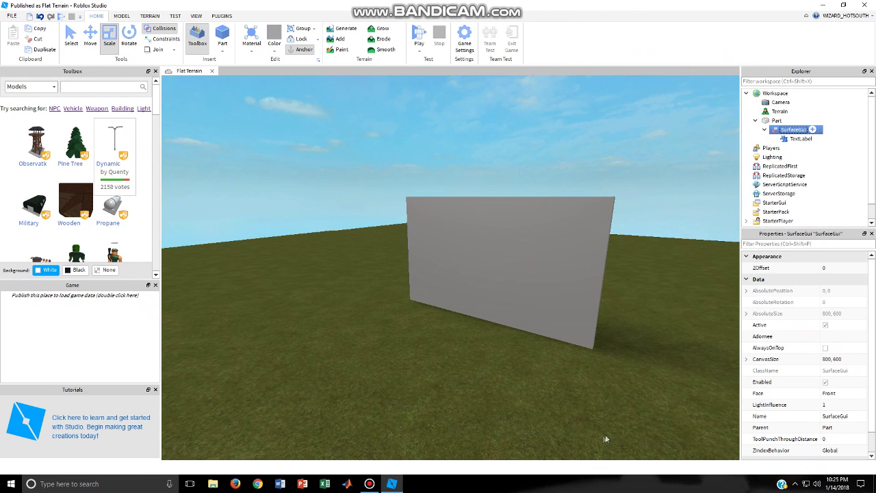
# - Replace the TextLabel's default text on the wall with "hi"
pyautogui.click(798, 139)
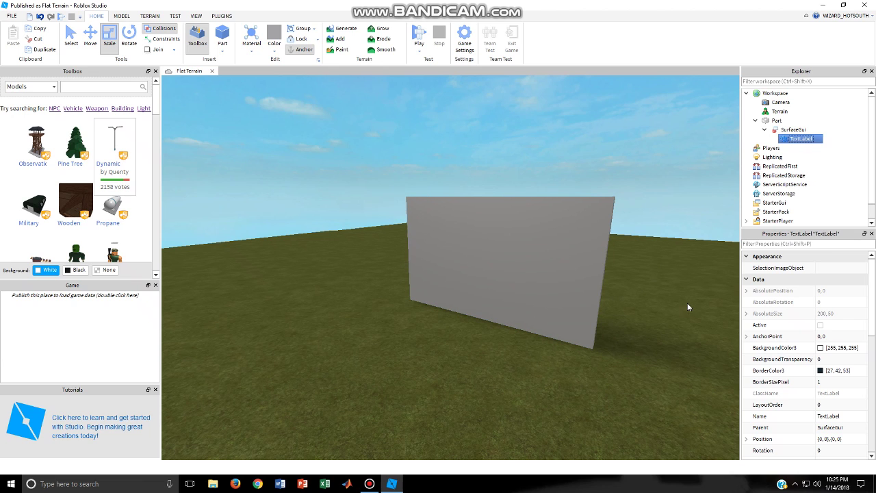
pyautogui.moveTo(630, 312); pyautogui.dragTo(631, 312, button='right')
pyautogui.press('w')
pyautogui.scroll(-5, 417, 219)
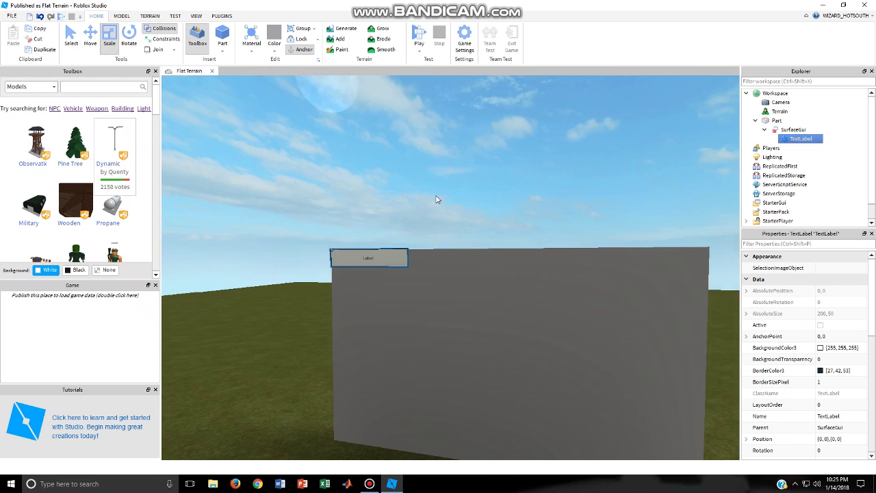
pyautogui.click(619, 125)
pyautogui.click(802, 138)
pyautogui.moveTo(875, 288); pyautogui.dragTo(872, 350)
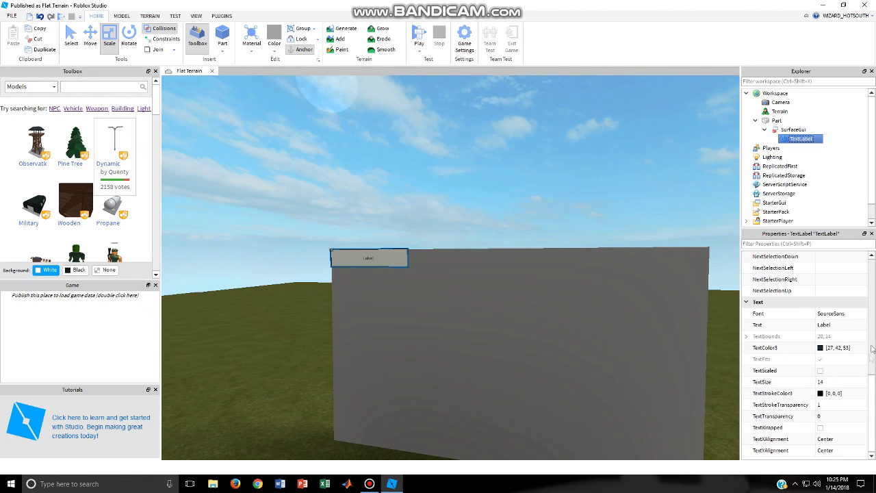
pyautogui.click(854, 326)
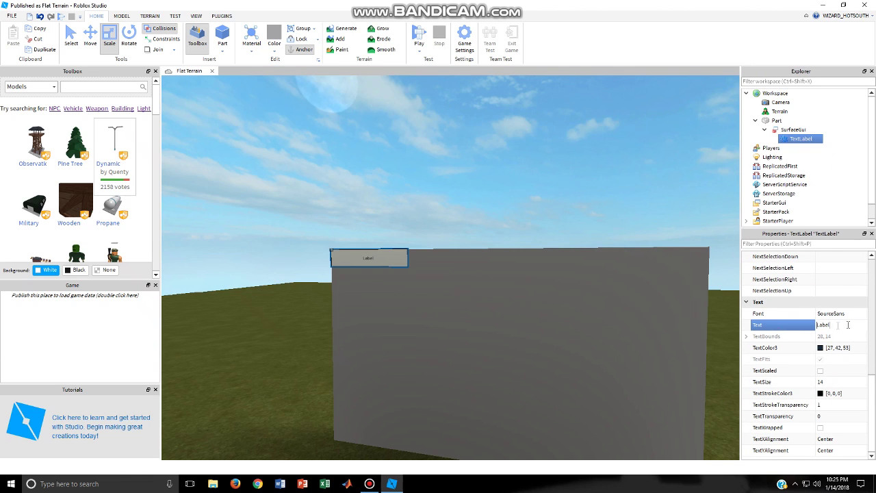
pyautogui.moveTo(848, 324); pyautogui.dragTo(773, 333)
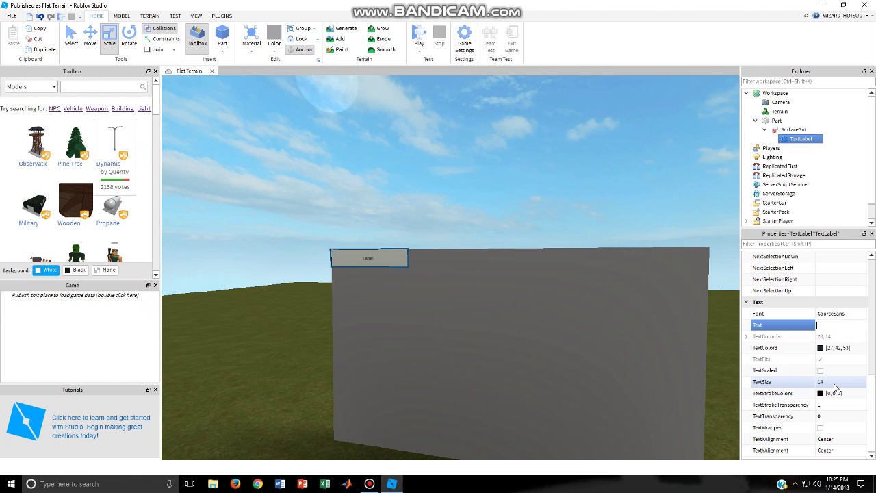
pyautogui.press('Return')
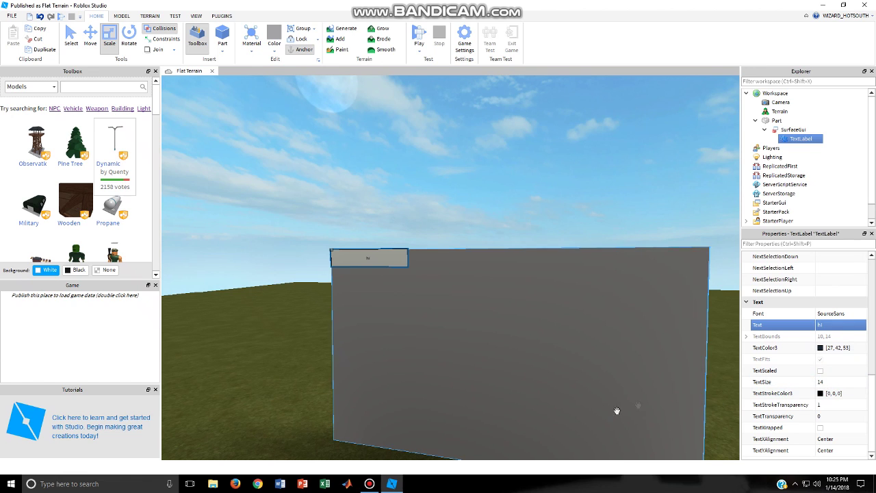
# - Set the TextLabel's size to {0, 800},{0, 600} to cover the whole wall face
pyautogui.scroll(10, 871, 406)
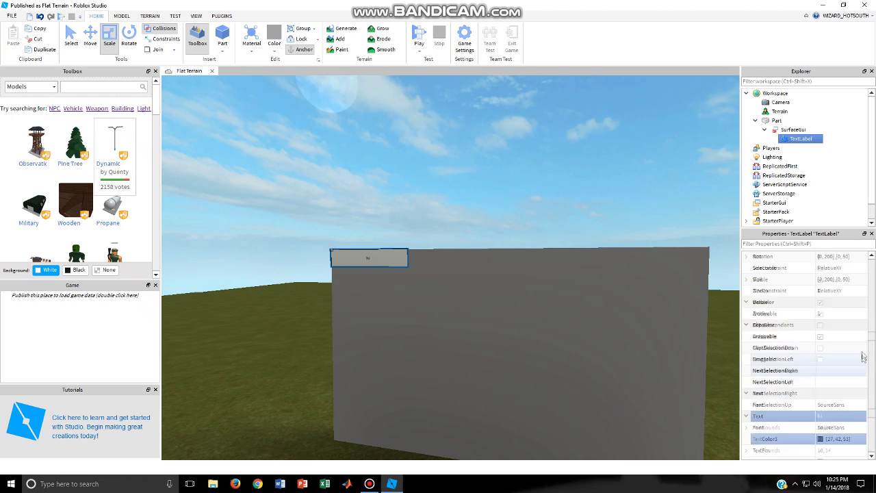
pyautogui.scroll(1, 863, 291)
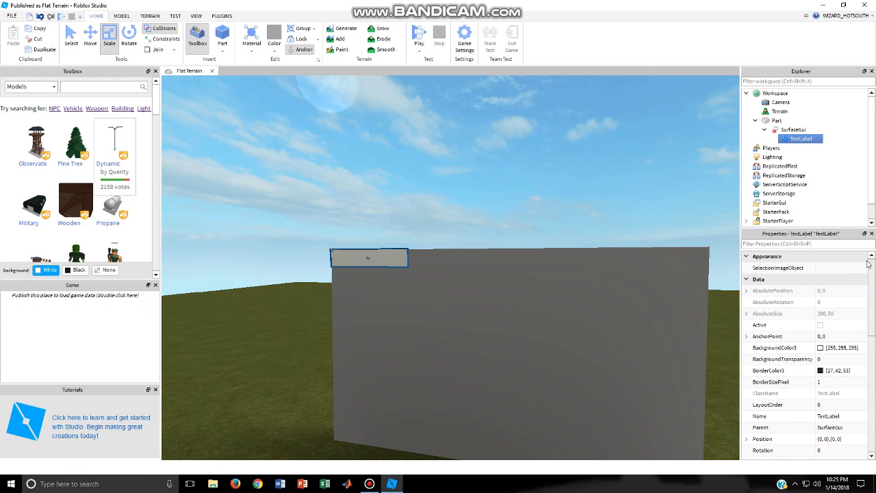
pyautogui.moveTo(873, 284); pyautogui.dragTo(875, 320)
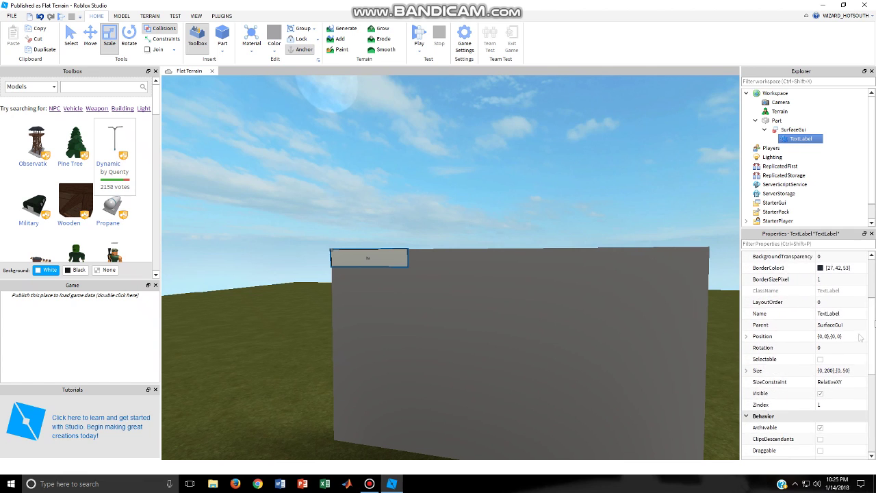
pyautogui.click(835, 373)
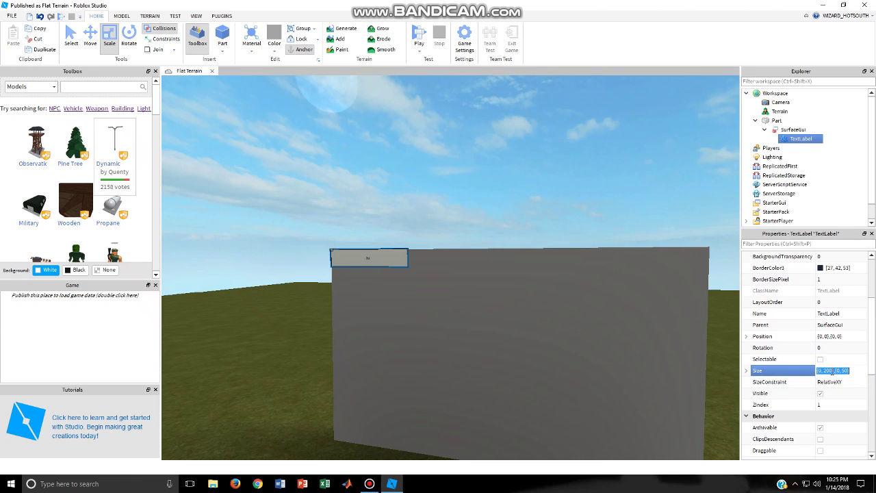
pyautogui.click(834, 370)
pyautogui.write('800')
pyautogui.press('Return')
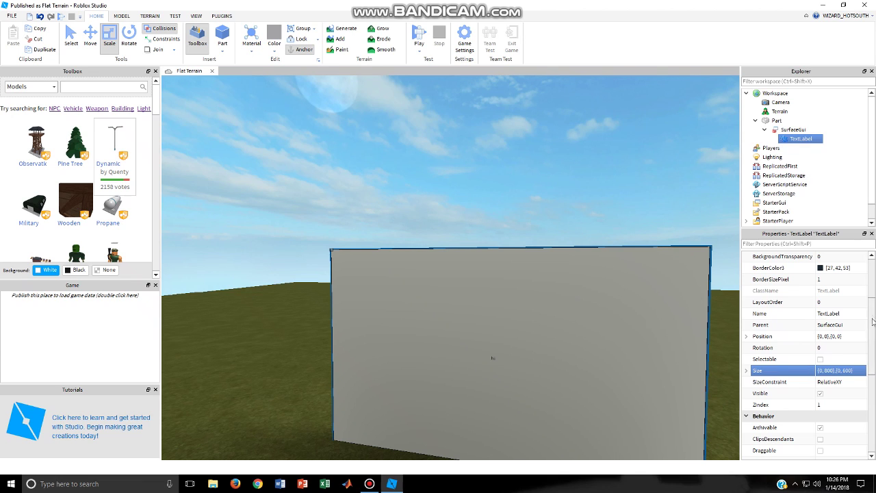
# - Set the TextLabel's text size to 63
pyautogui.moveTo(873, 322); pyautogui.dragTo(867, 398)
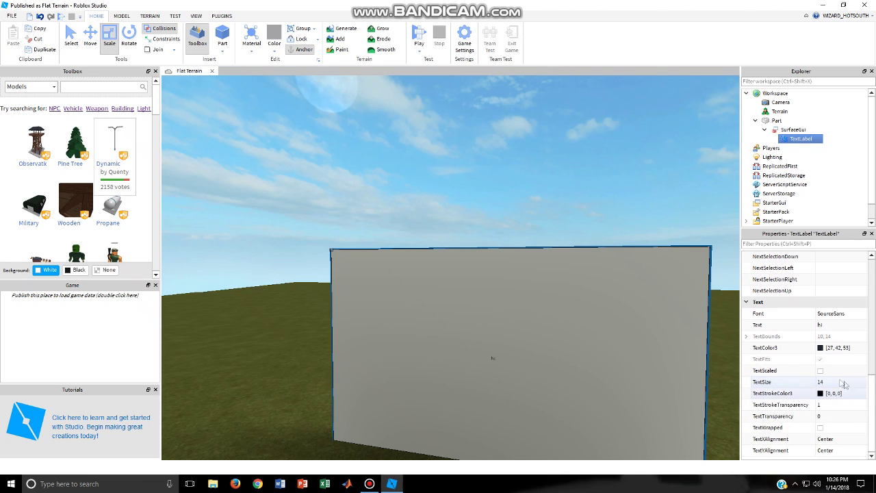
pyautogui.click(838, 385)
pyautogui.click(835, 386)
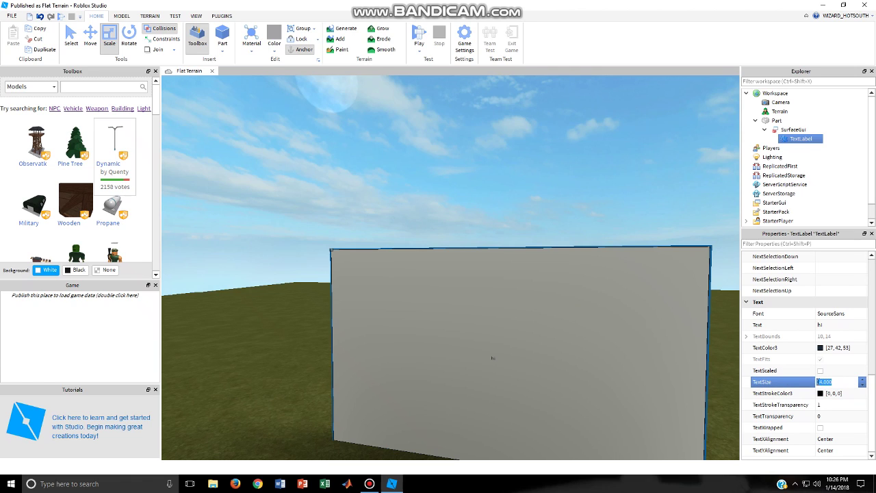
pyautogui.press('BackSpace')
pyautogui.write('63')
pyautogui.press('Return')
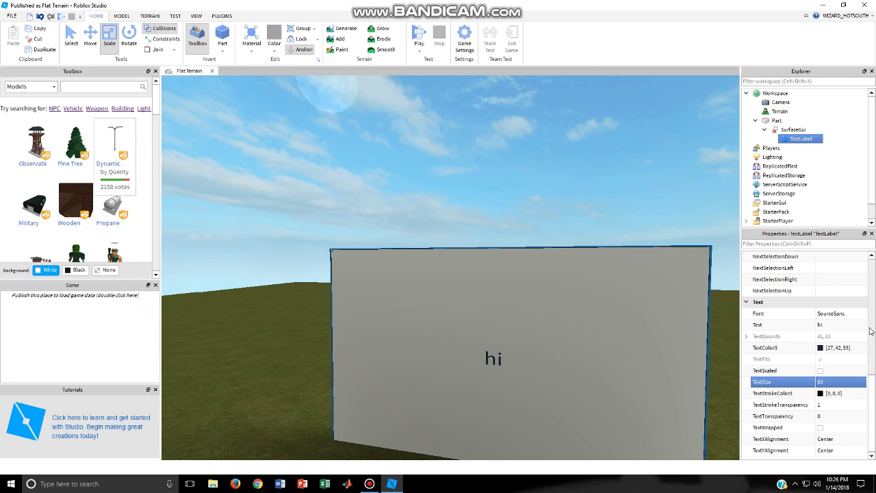
# - Increase the text size of the "hi" label to 70
pyautogui.doubleClick(825, 381)
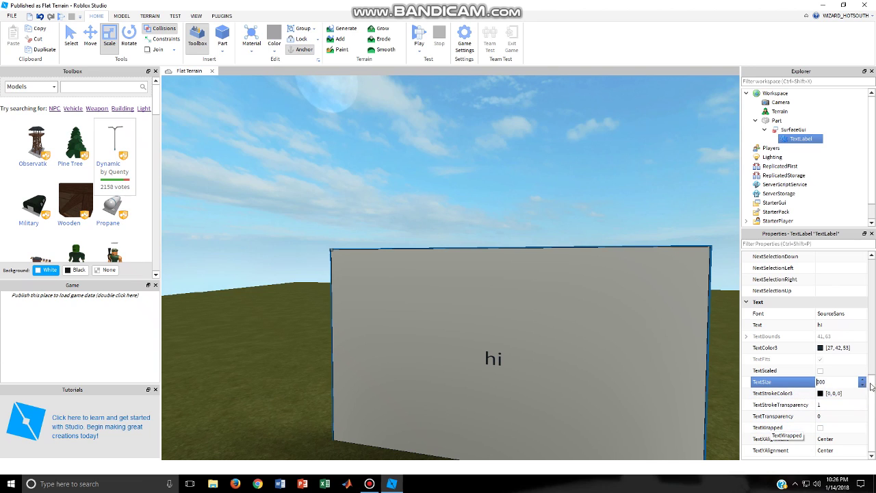
pyautogui.press('BackSpace')
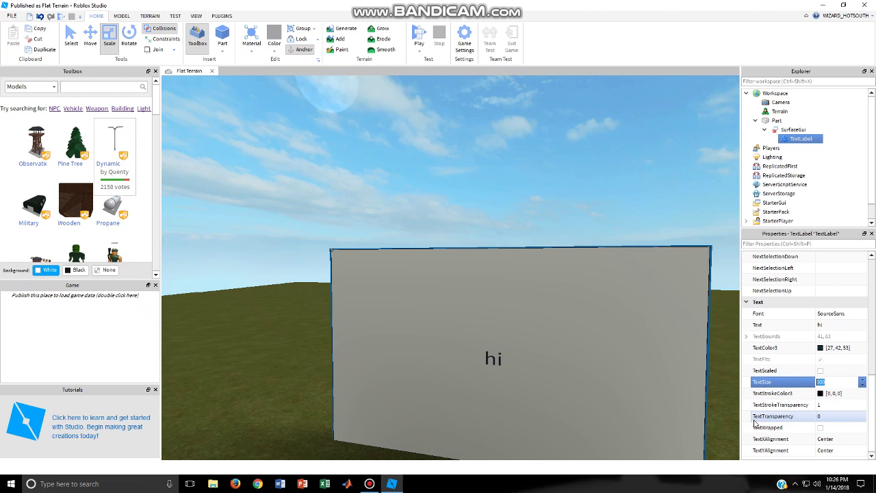
pyautogui.write('70')
pyautogui.press('Return')
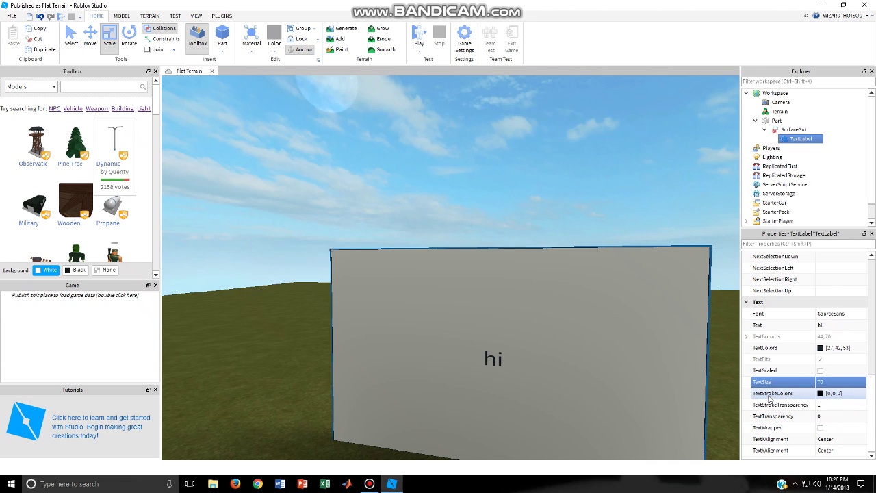
# - Change the font of the "hi" label to Cartoon and deselect the label
pyautogui.click(840, 316)
pyautogui.click(841, 315)
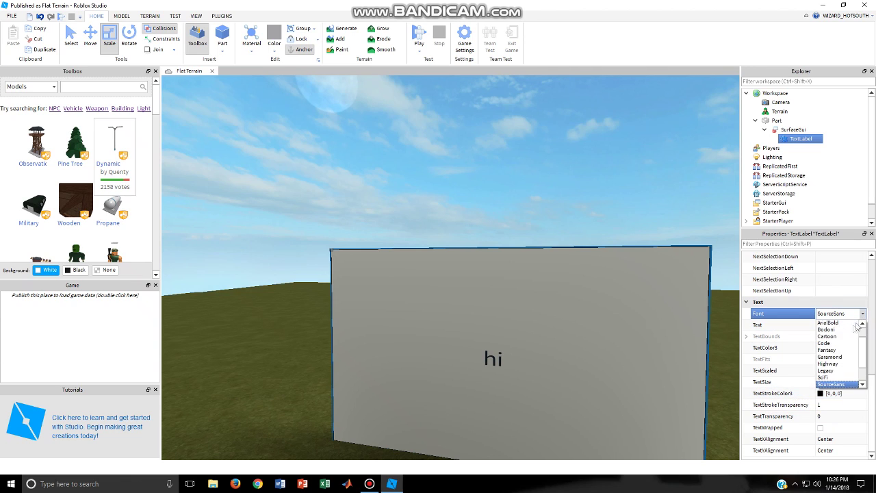
pyautogui.click(831, 336)
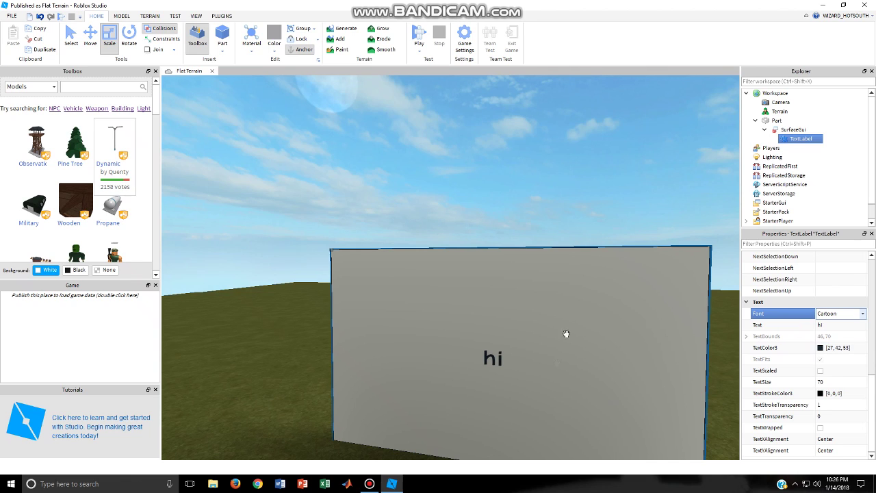
pyautogui.click(718, 353)
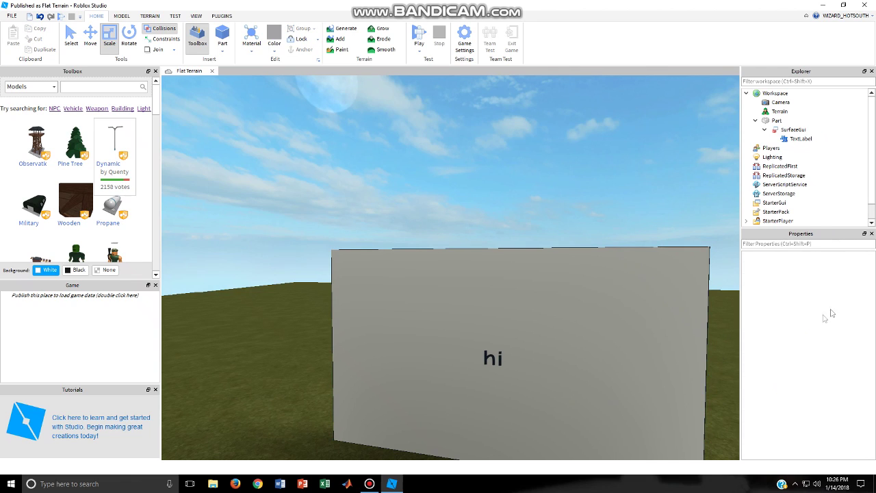
# - Set the TextLabel's background color to red, [255, 0, 0]
pyautogui.click(801, 138)
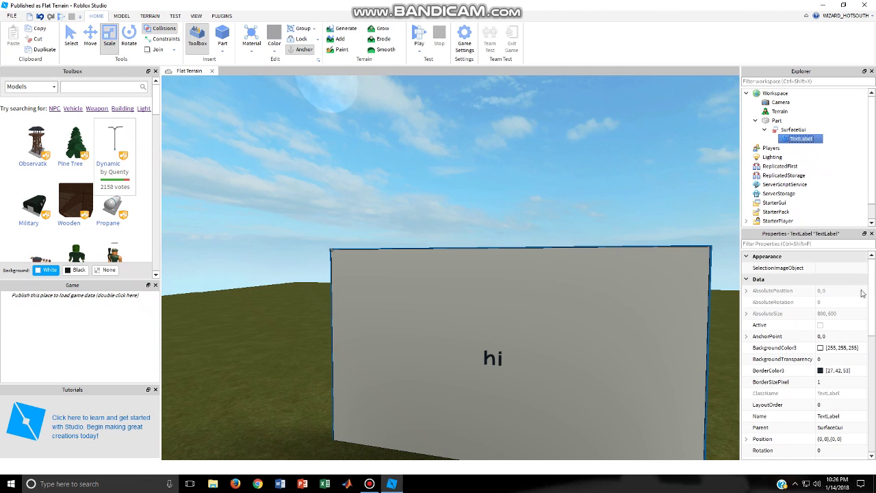
pyautogui.scroll(-1, 873, 266)
pyautogui.scroll(1, 873, 266)
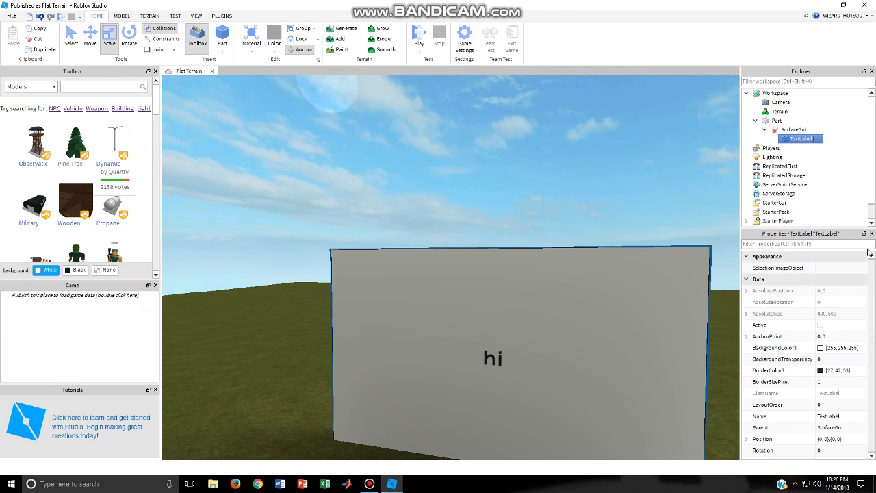
pyautogui.click(821, 348)
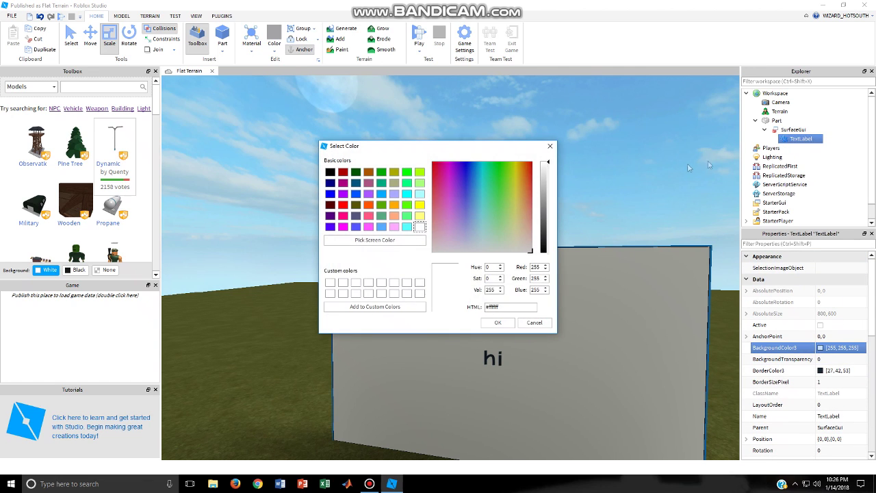
pyautogui.click(343, 205)
pyautogui.click(498, 322)
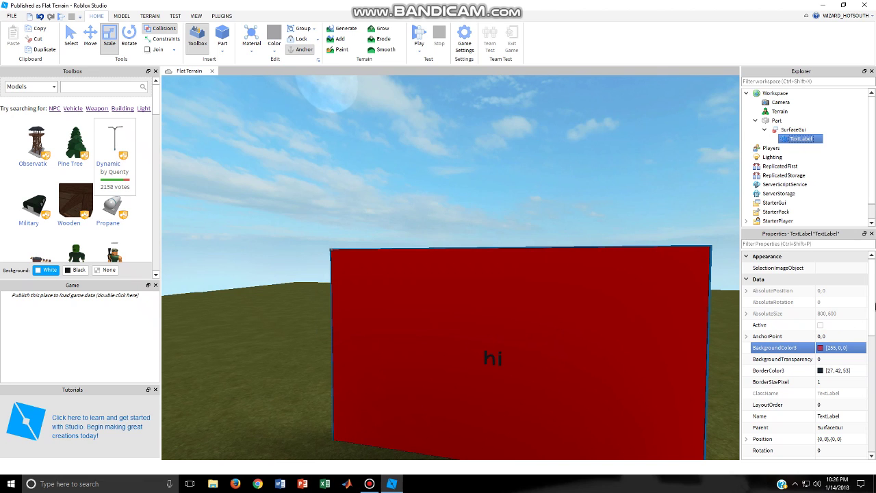
# - Change the text color of the "hi" label to blue, [0, 0, 255], and deselect the label
pyautogui.moveTo(874, 273); pyautogui.dragTo(873, 389)
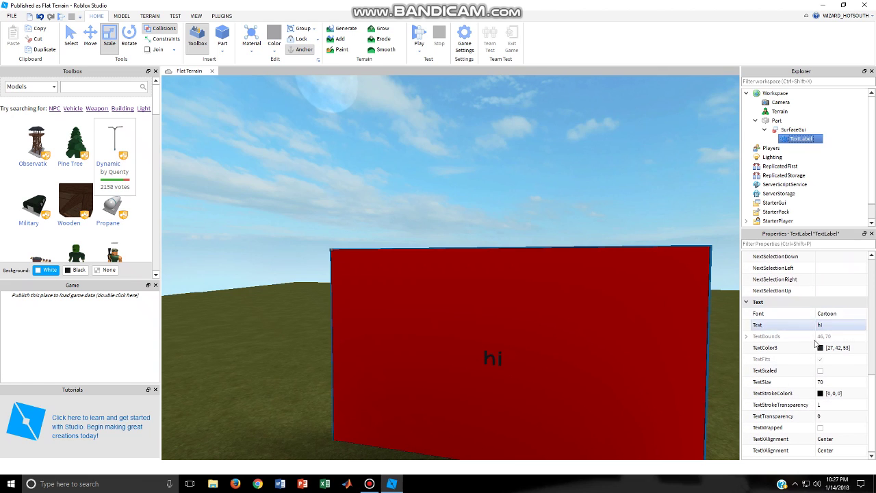
pyautogui.click(821, 349)
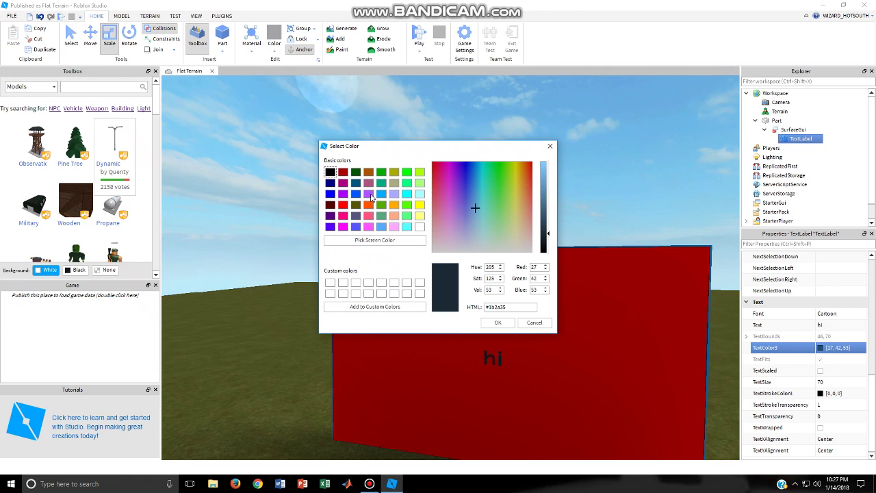
pyautogui.click(332, 195)
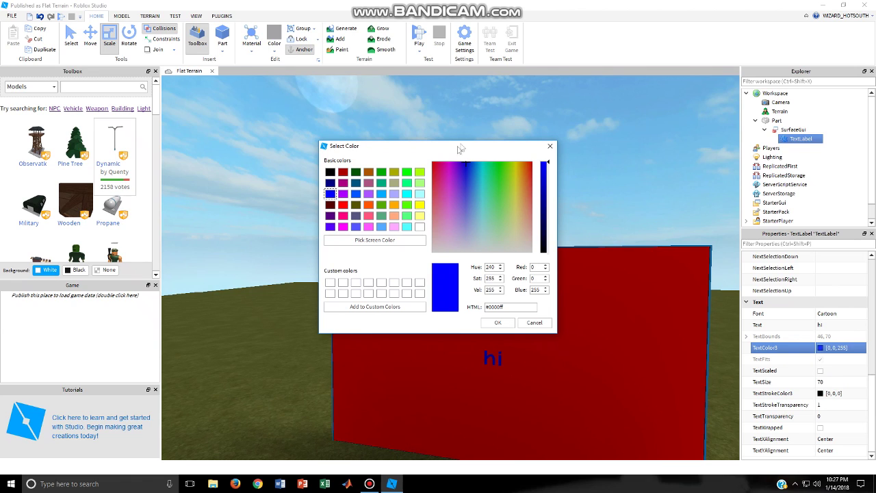
pyautogui.click(498, 323)
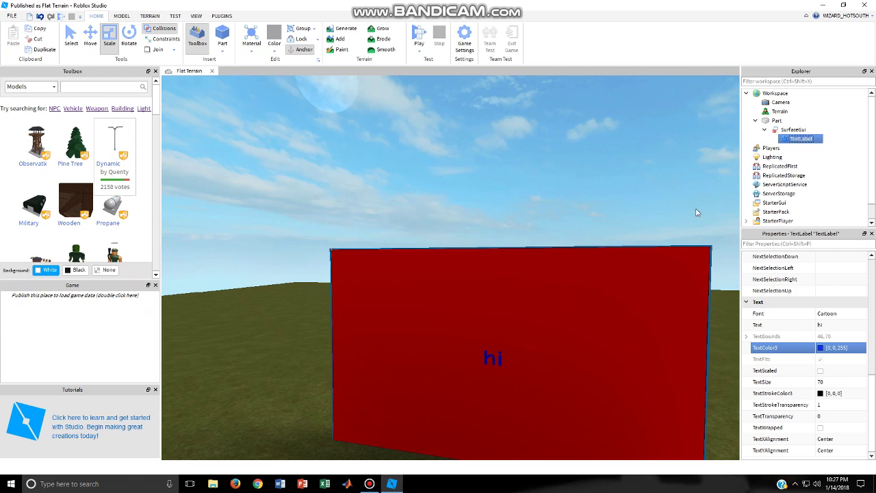
pyautogui.scroll(-6, 697, 209)
pyautogui.scroll(4, 697, 204)
pyautogui.moveTo(697, 205); pyautogui.dragTo(697, 209, button='right')
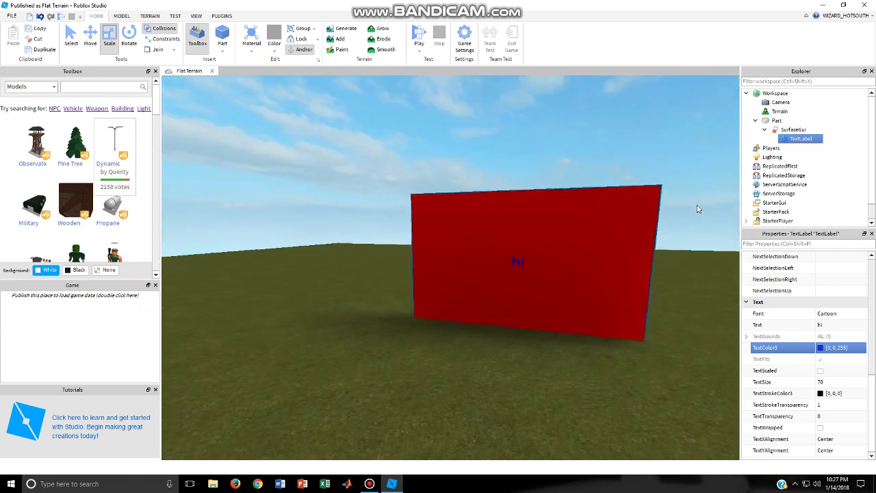
pyautogui.scroll(-5, 697, 204)
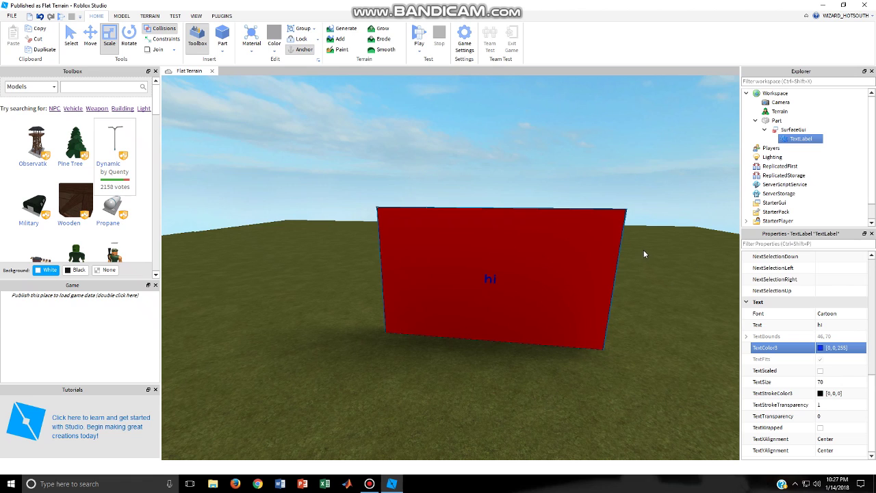
pyautogui.click(717, 334)
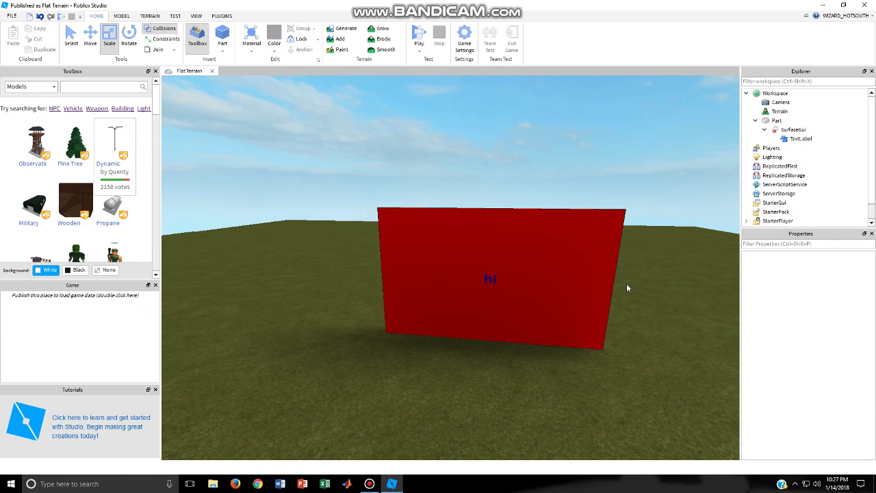